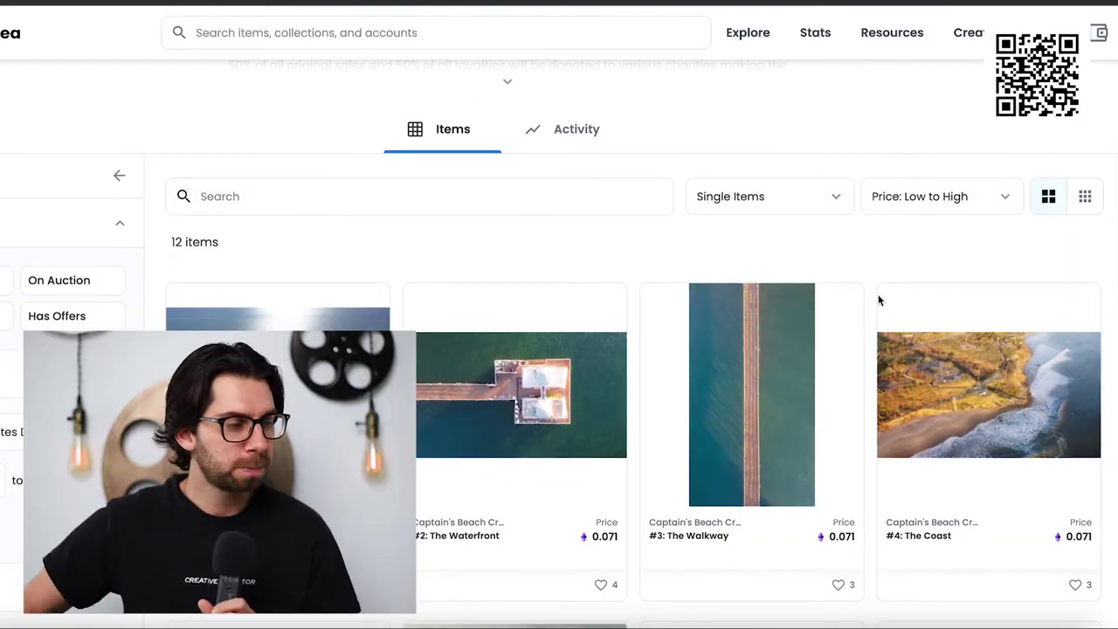
Step: Scroll down through the OpenSea items grid
scroll(870, 313, down, 3)
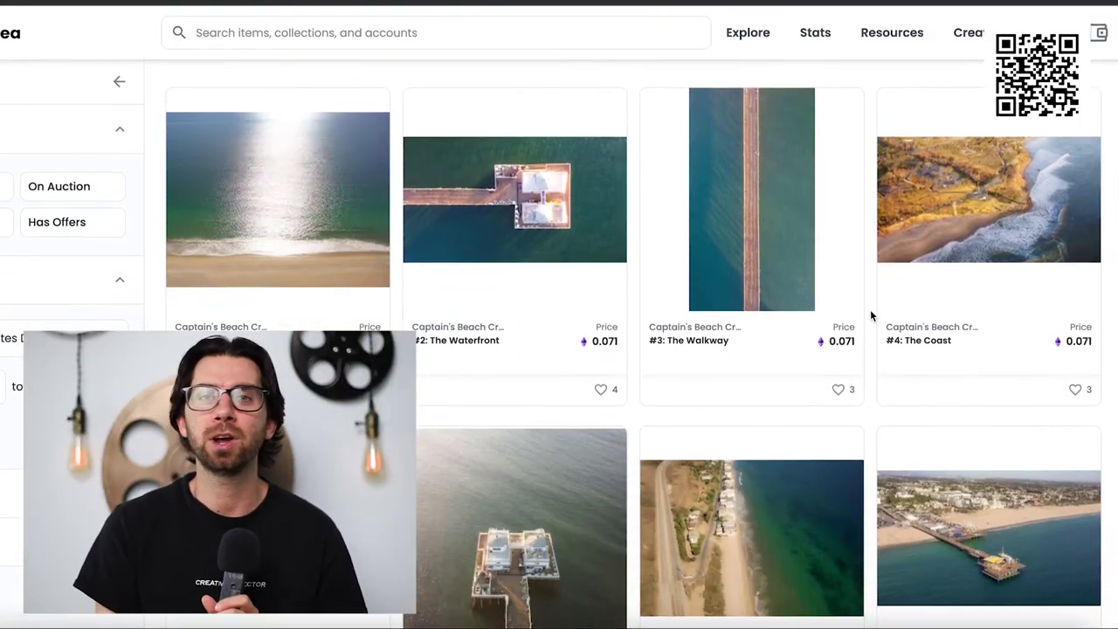
scroll(870, 315, down, 3)
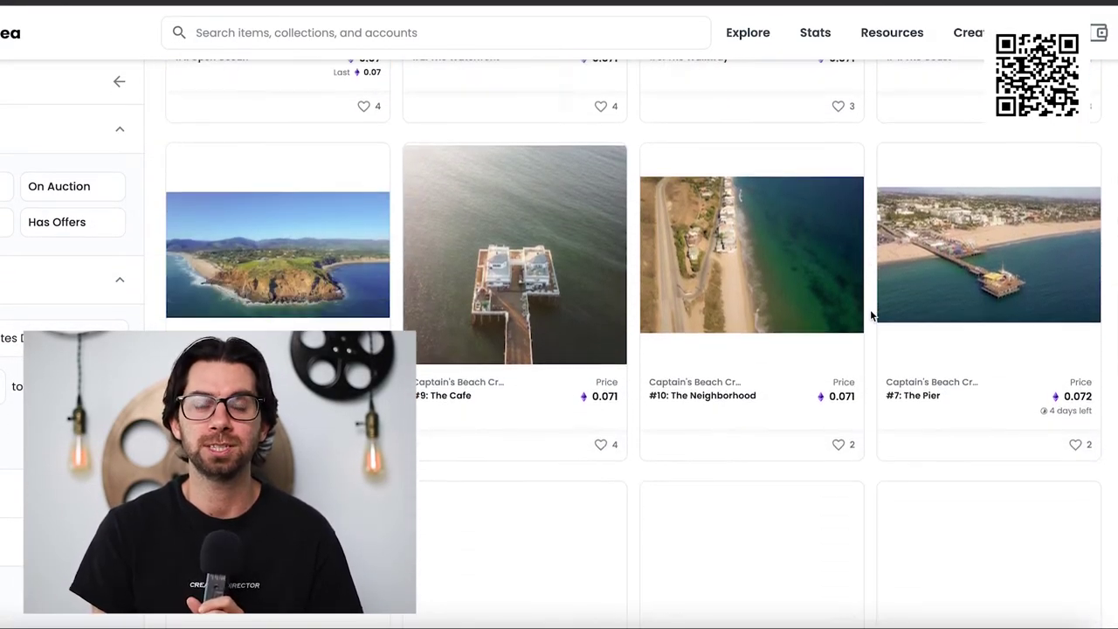
scroll(870, 315, down, 1)
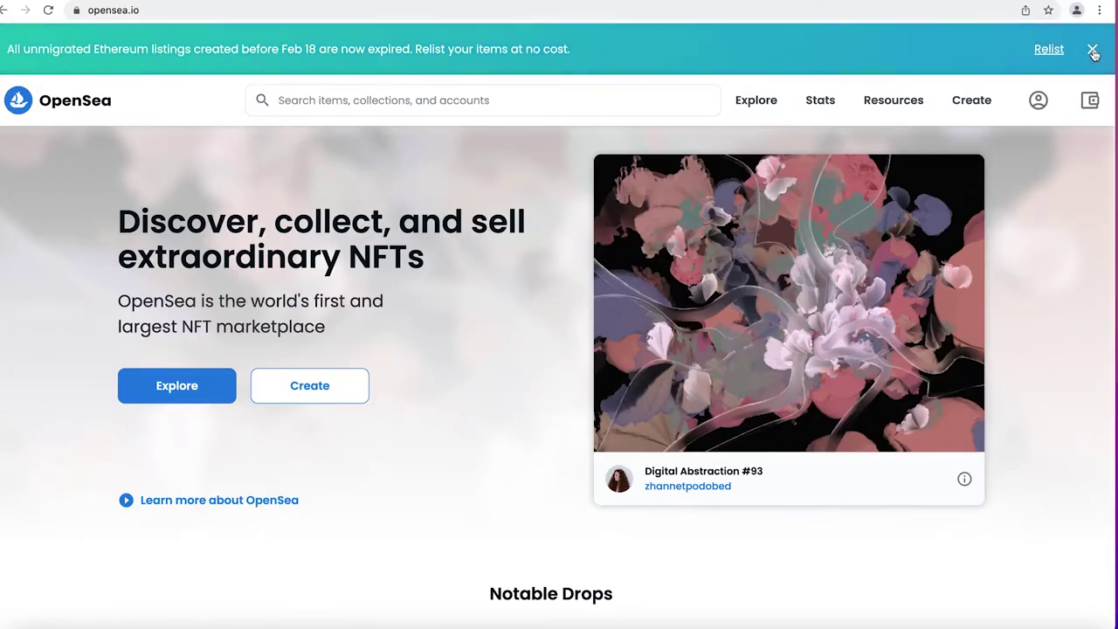
Step: Dismiss the expired-listings banner and pick Coinbase Wallet as the wallet to connect
click(1093, 51)
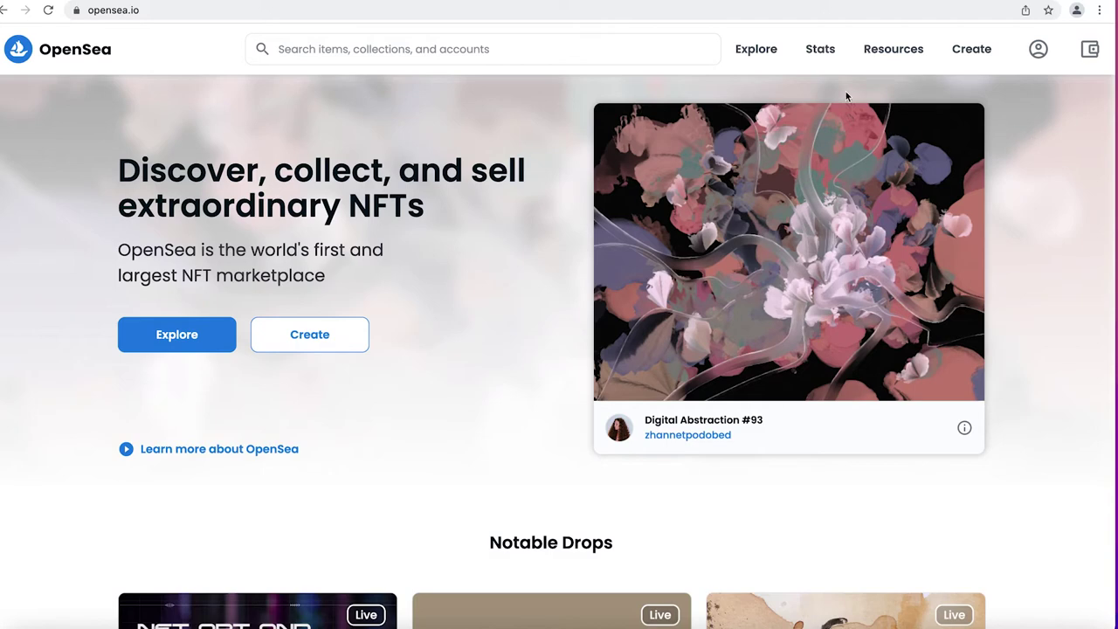
click(1039, 58)
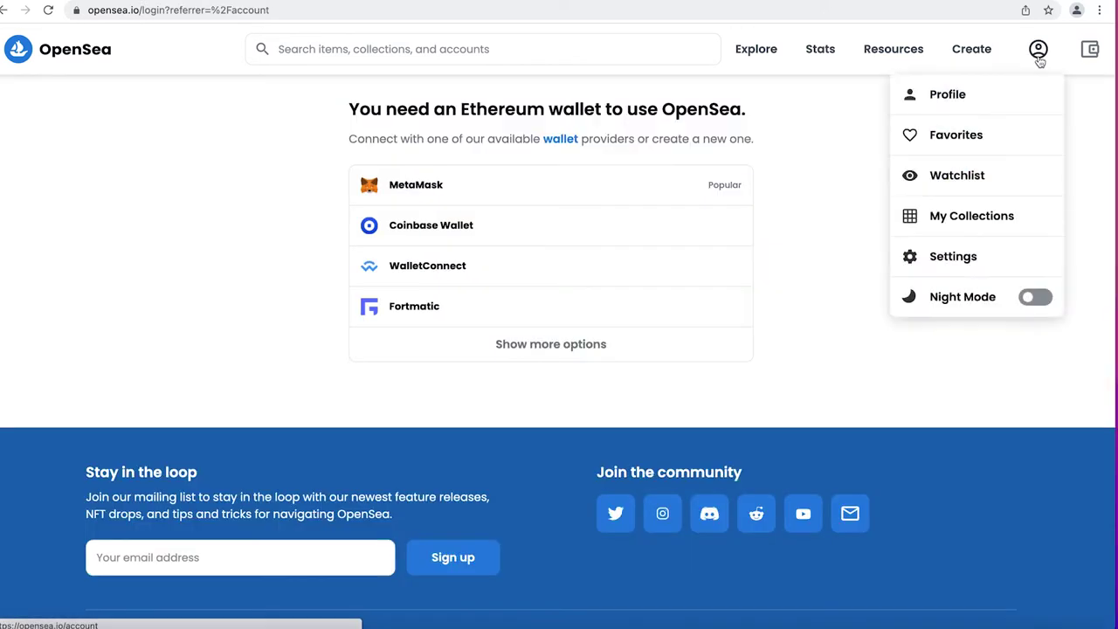
click(493, 225)
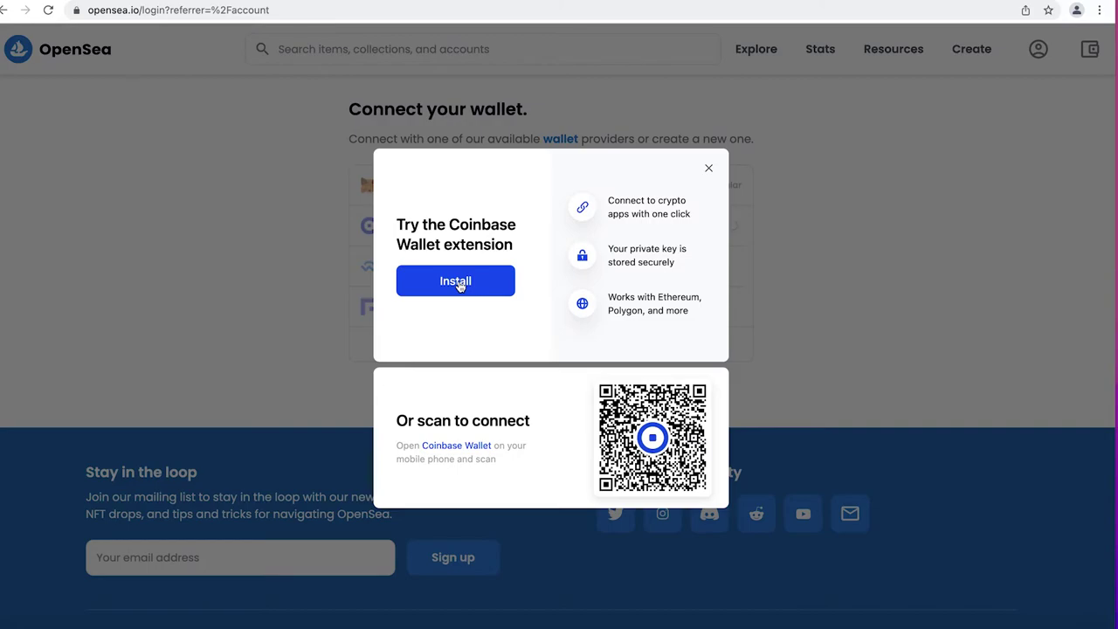
Step: Add the Coinbase Wallet extension to Chrome from the Chrome Web Store
click(456, 282)
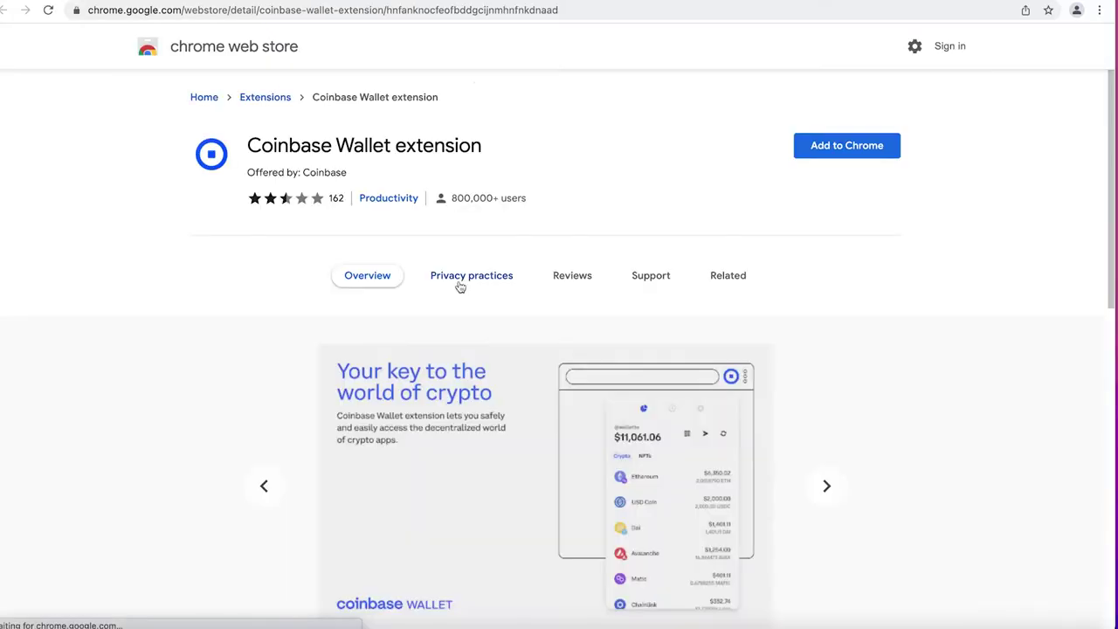
click(841, 149)
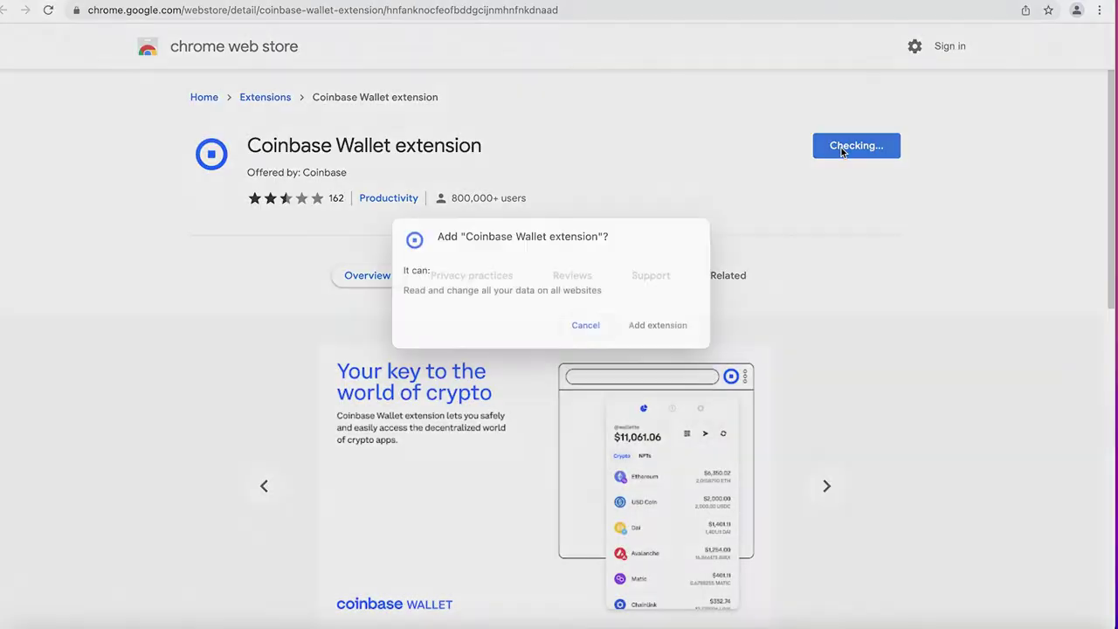
click(656, 342)
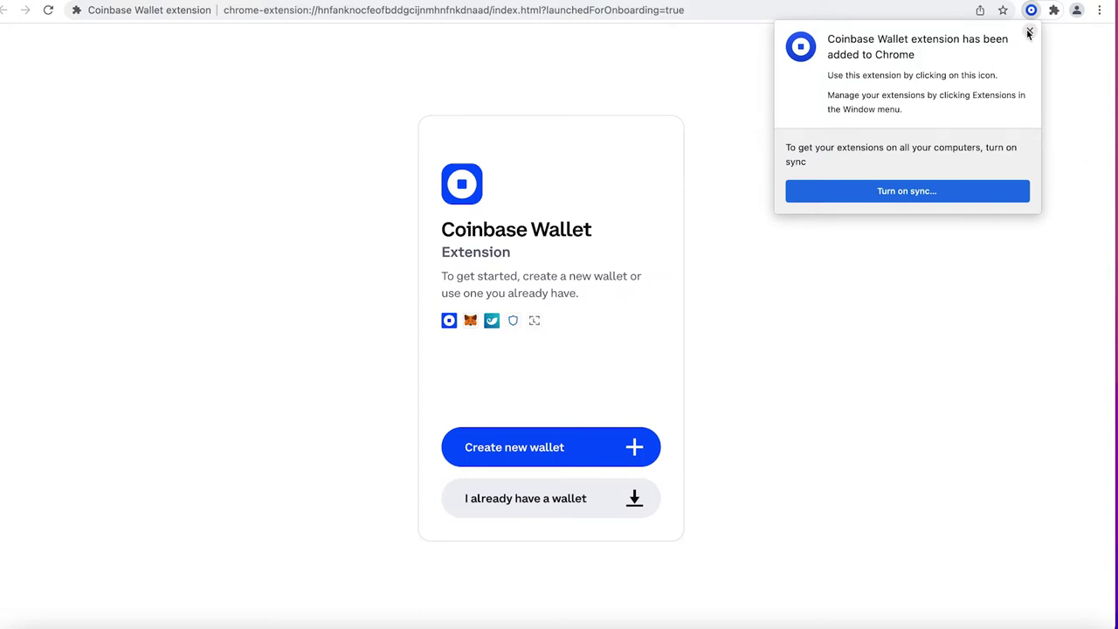
Step: Start a brand-new Coinbase Wallet and submit a chosen username for it
click(1029, 33)
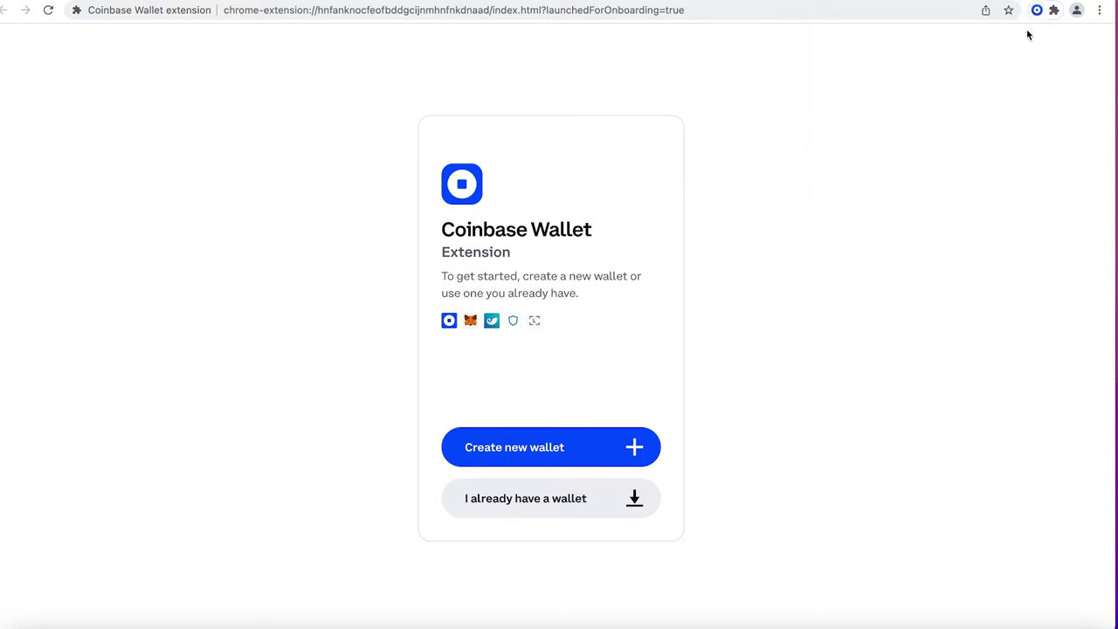
click(556, 457)
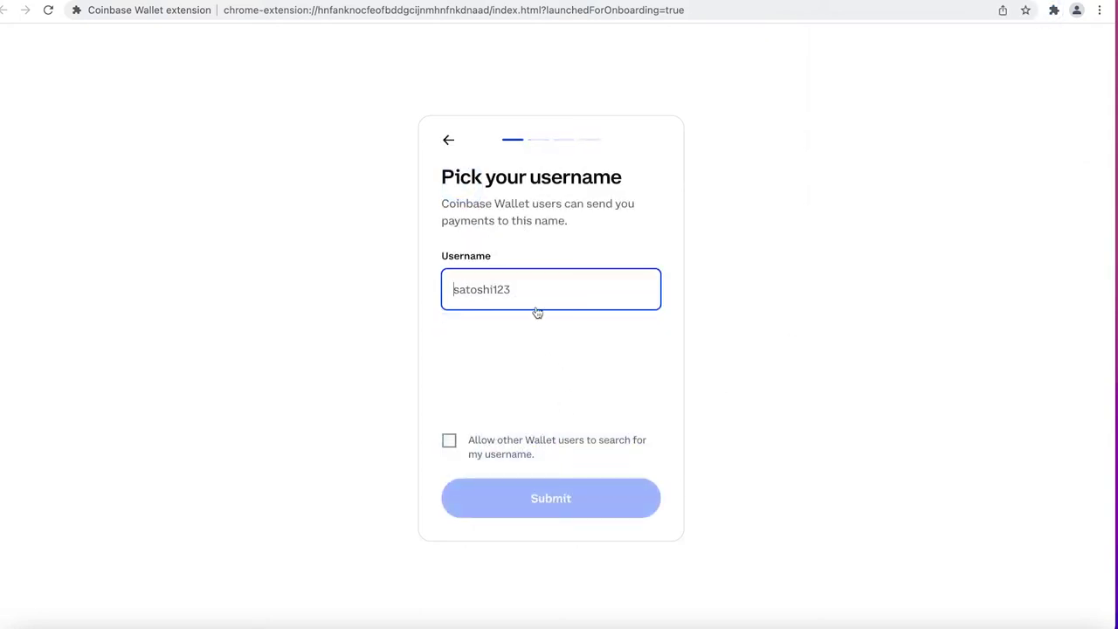
click(526, 291)
text(satoshi)
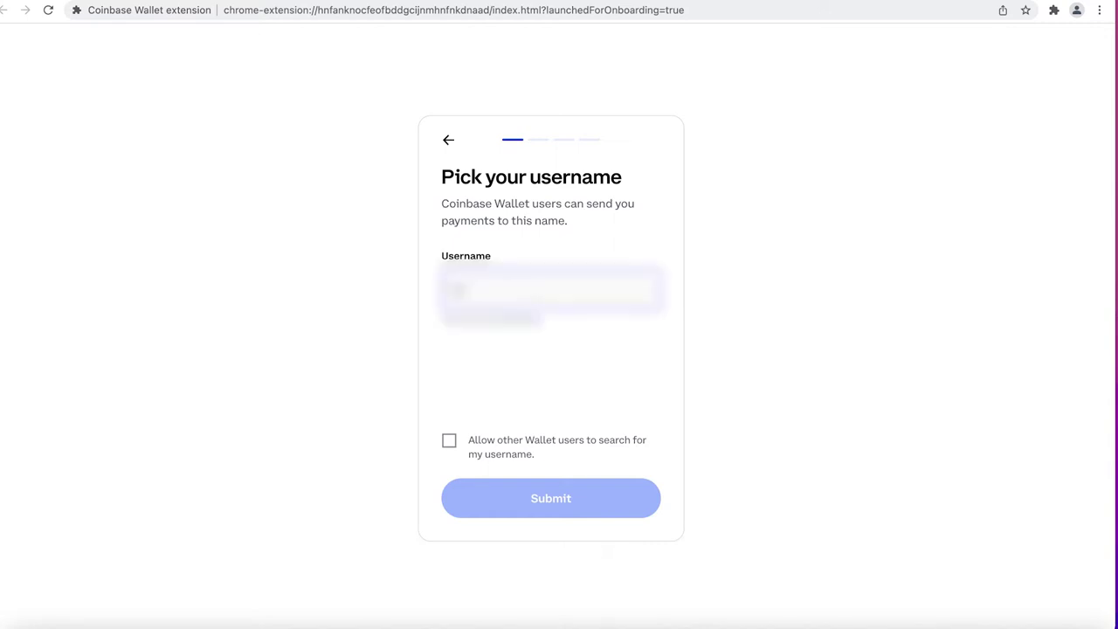
text(123)
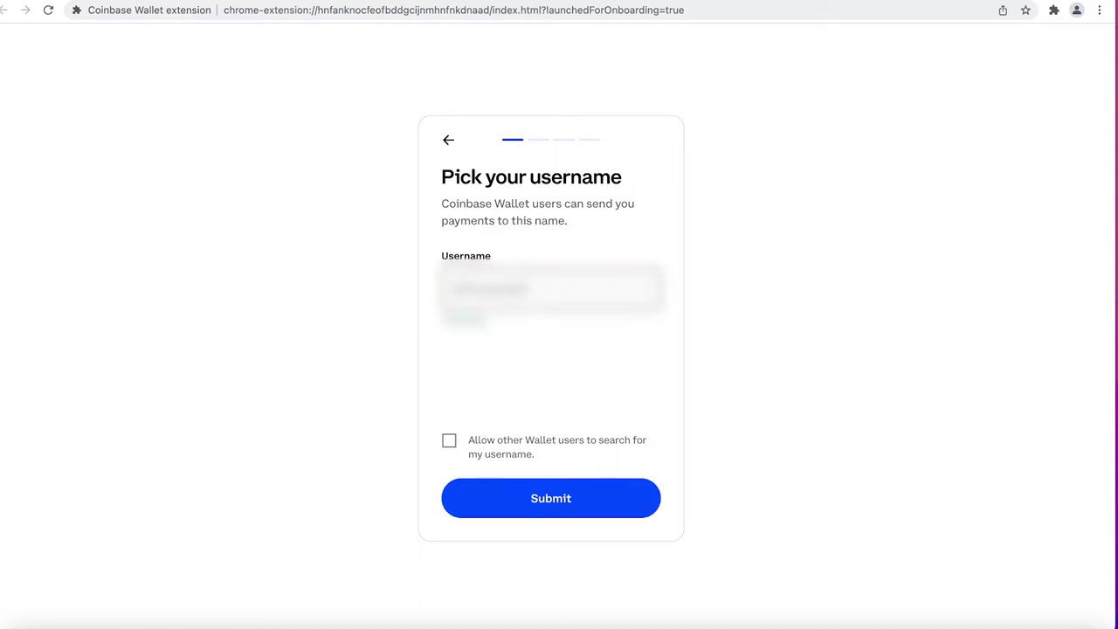
click(542, 499)
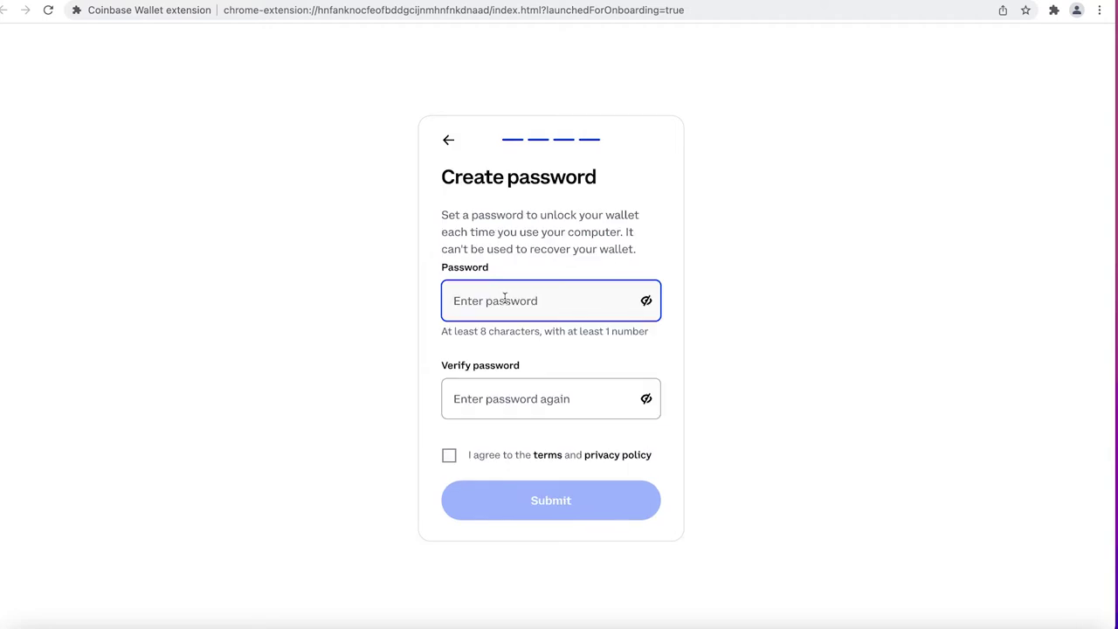
Step: Set the wallet password, accept the terms, and submit
text(••)
key(BackSpace)
key(BackSpace)
text(•••••••)
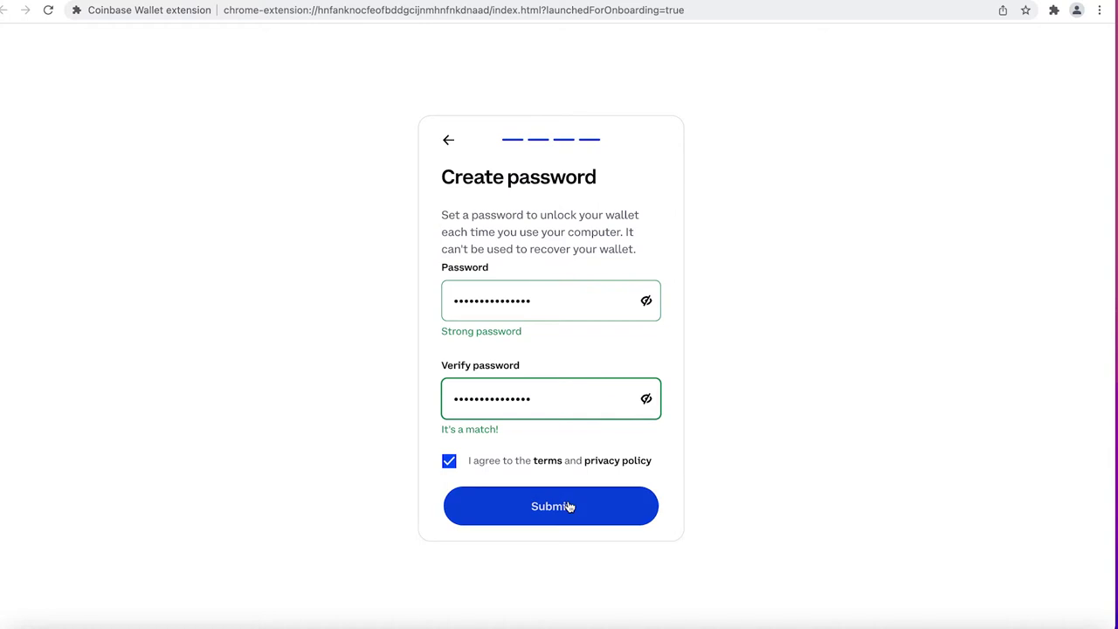
click(568, 505)
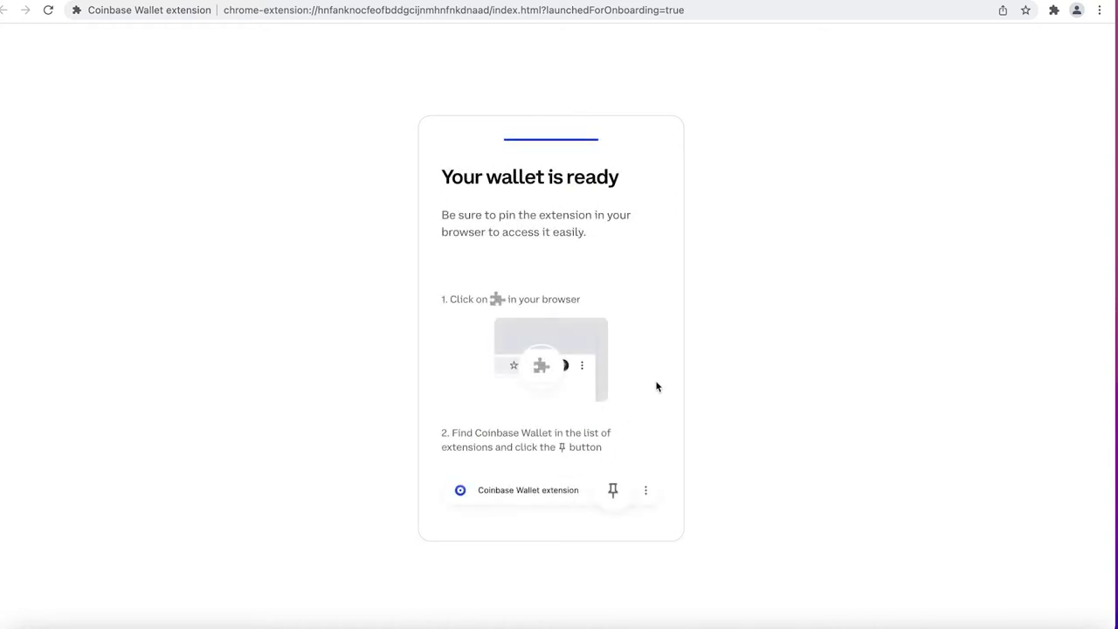
Step: Pin Coinbase Wallet to the Chrome toolbar from the Extensions menu
click(1054, 11)
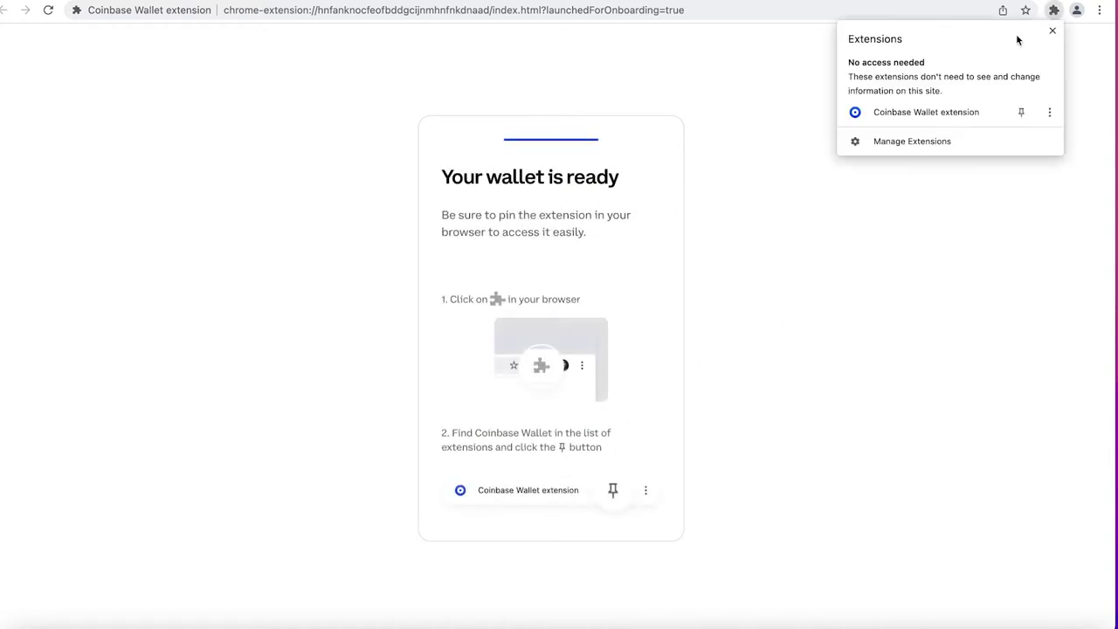
click(1021, 112)
click(991, 250)
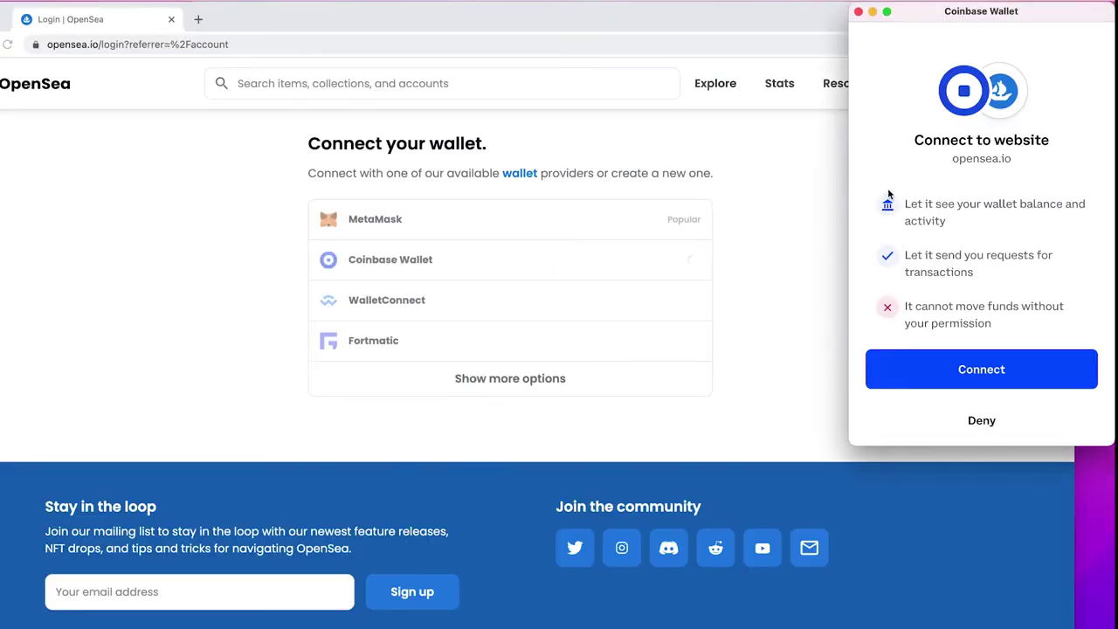
Step: Approve the Coinbase Wallet connection request for opensea.io
click(940, 368)
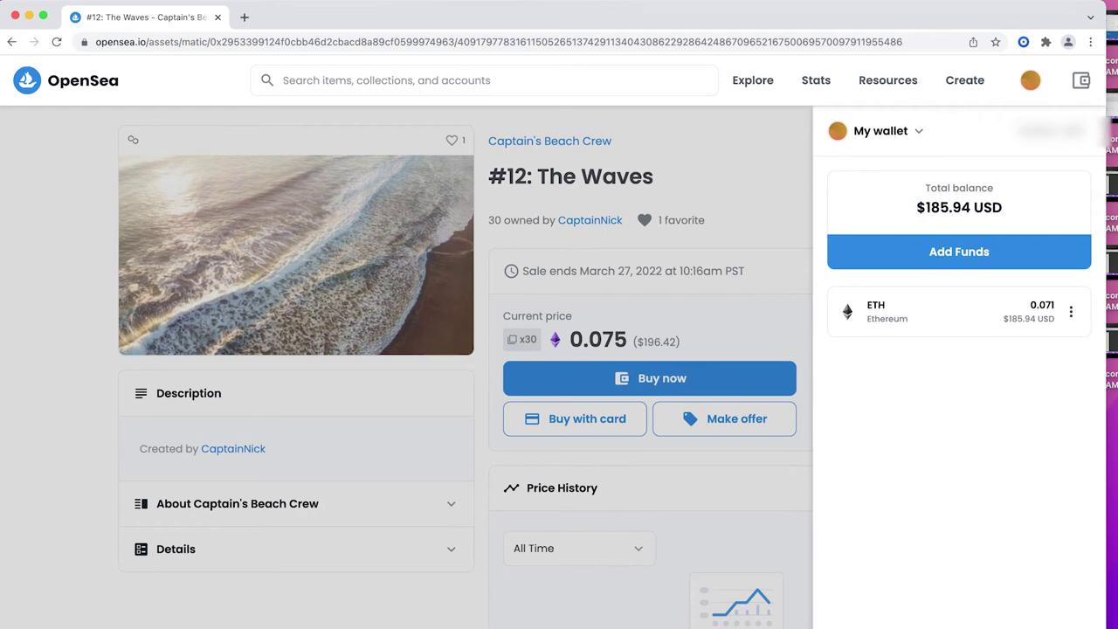
Step: Start a card purchase in Add funds with ETH (Polygon) as the currency
click(959, 252)
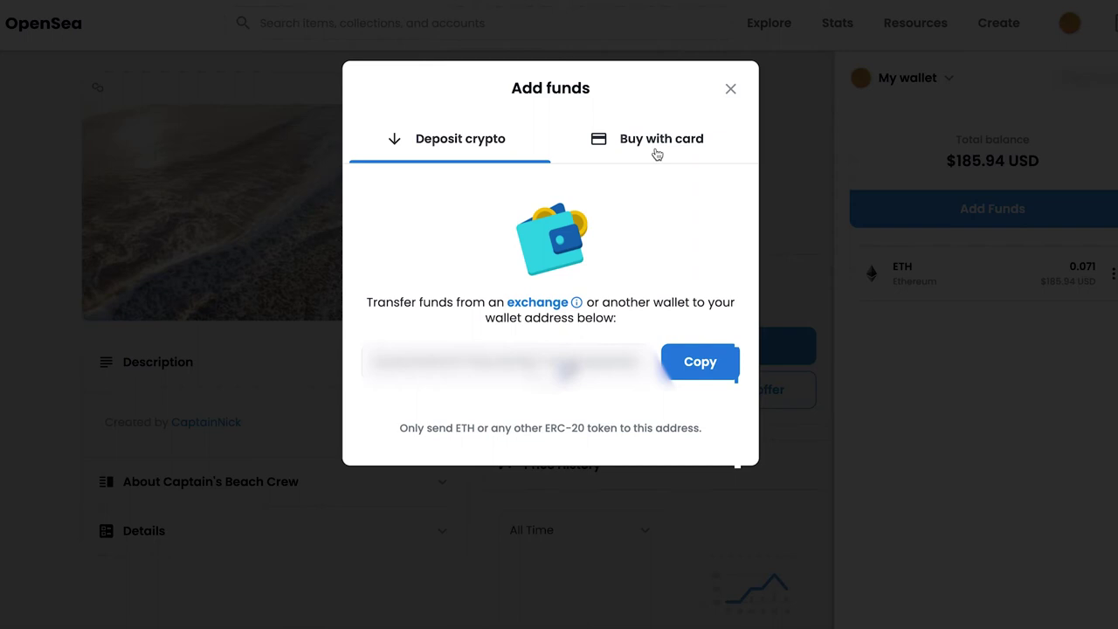
click(657, 154)
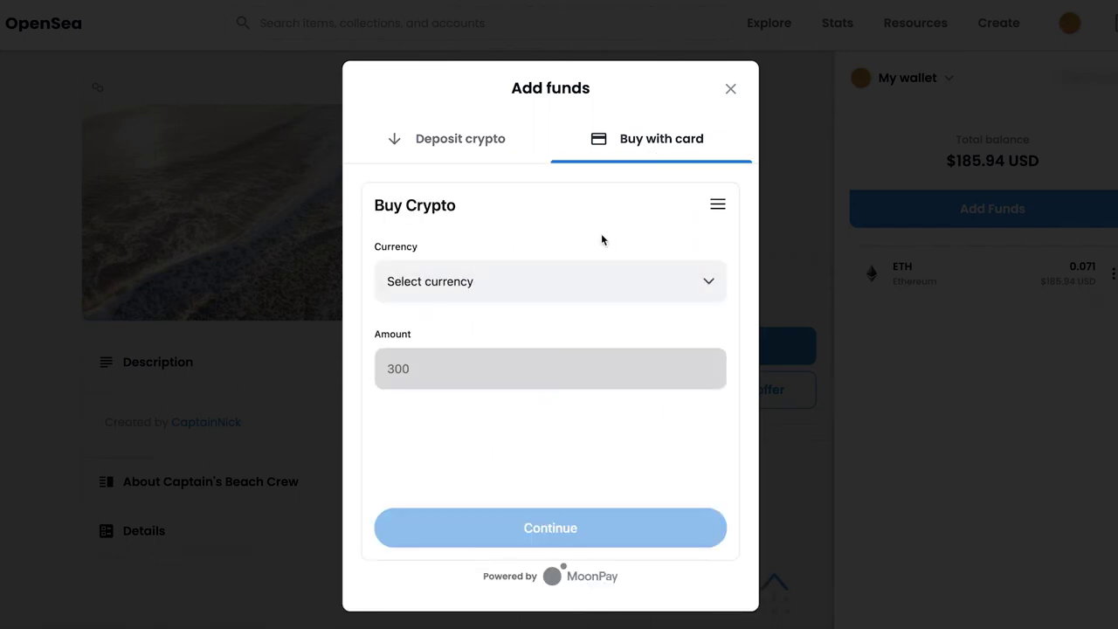
click(704, 284)
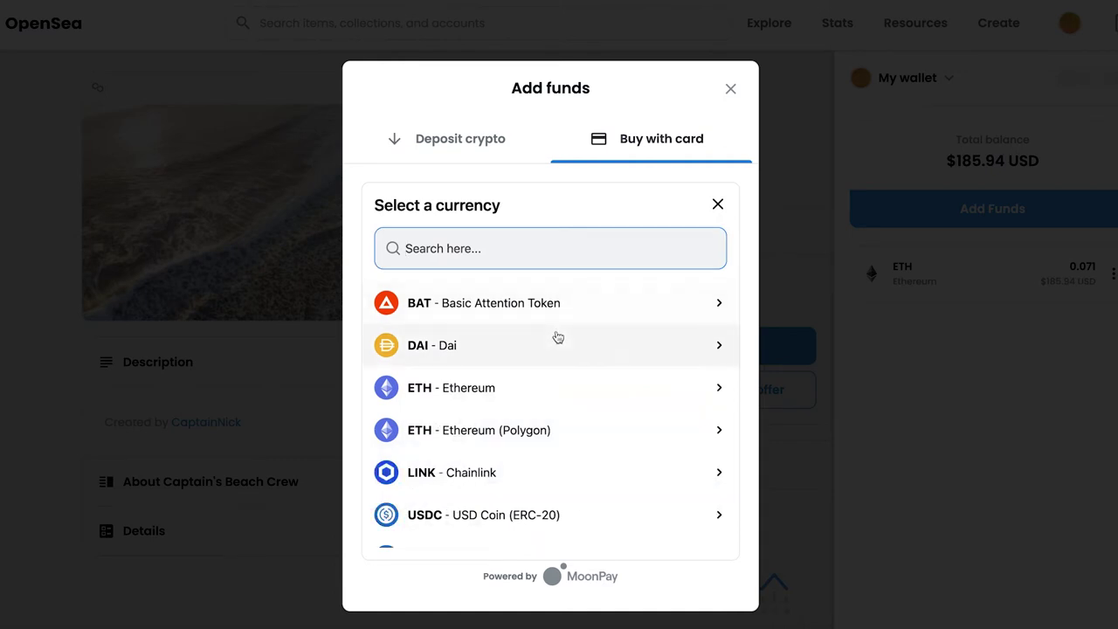
click(481, 252)
text(pol)
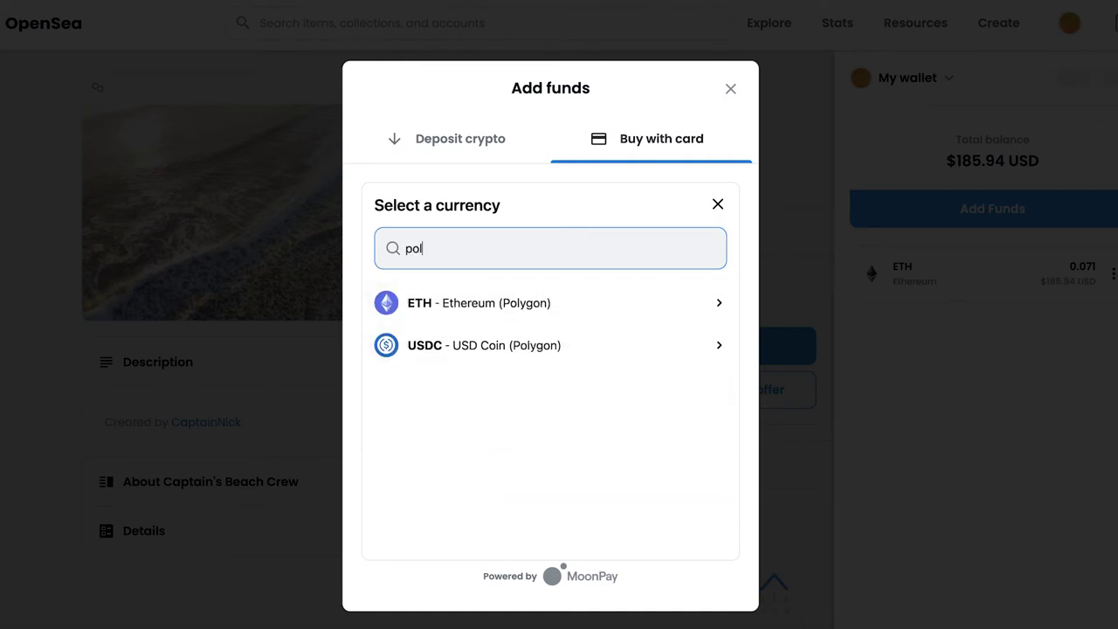
click(472, 303)
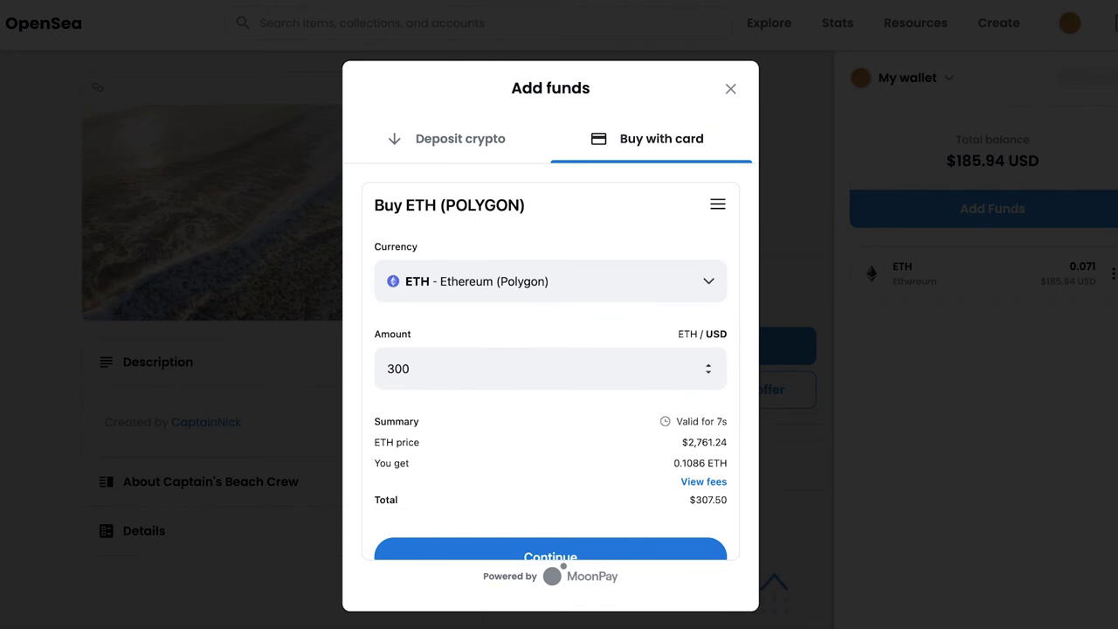
Step: Enter 210 as the amount, continue, then copy the connected wallet's address
double_click(400, 368)
key(BackSpace)
text(2)
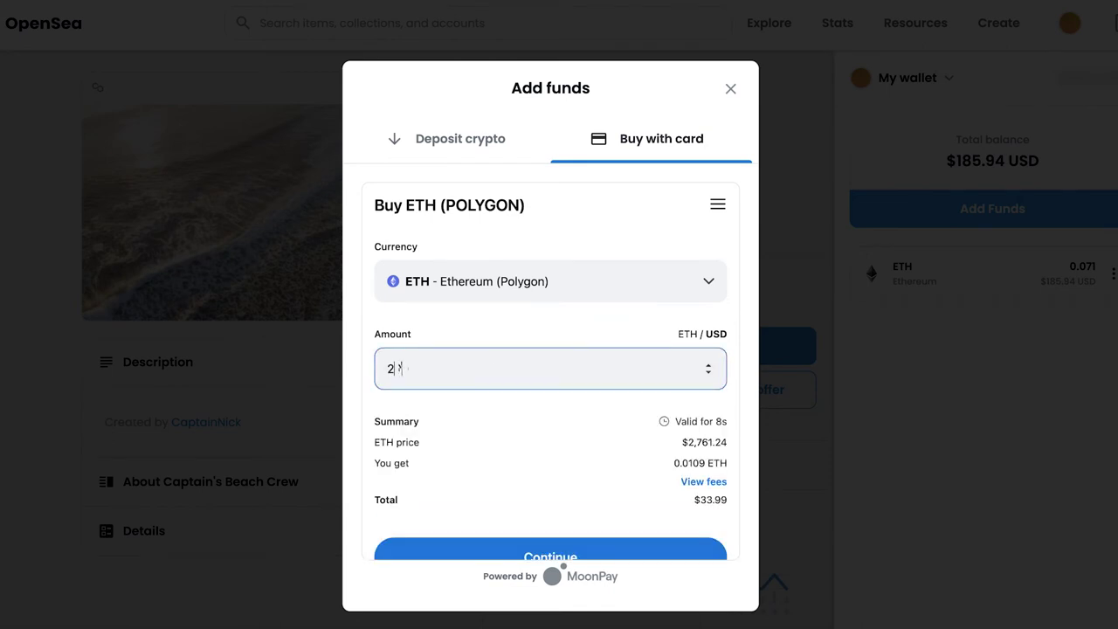
text(00)
key(BackSpace)
key(BackSpace)
text(00)
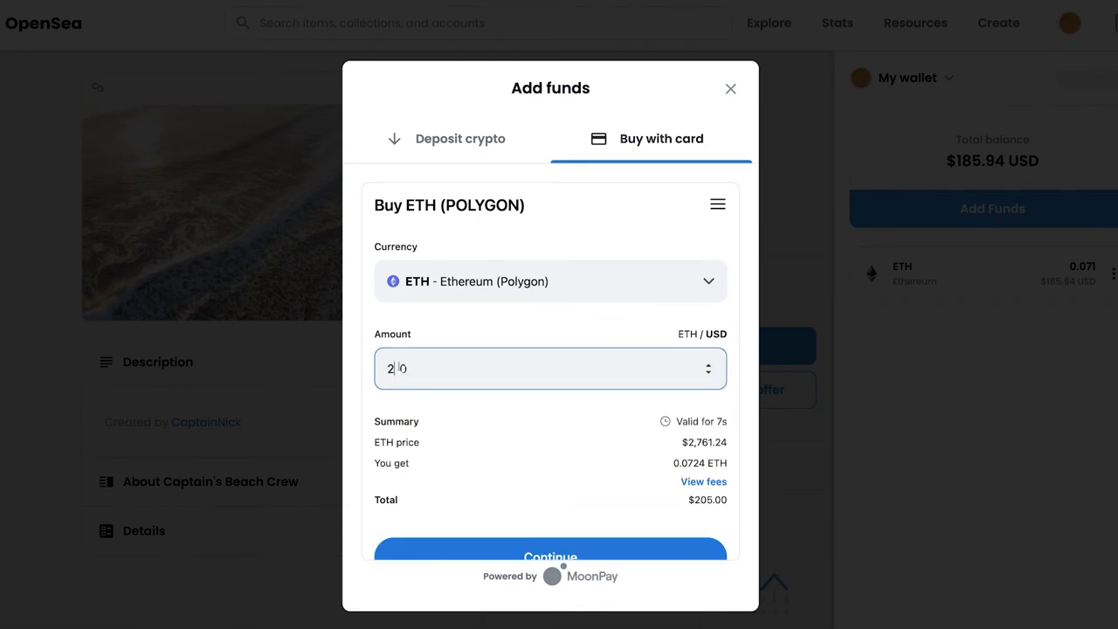
text(1)
scroll(622, 437, down, 1)
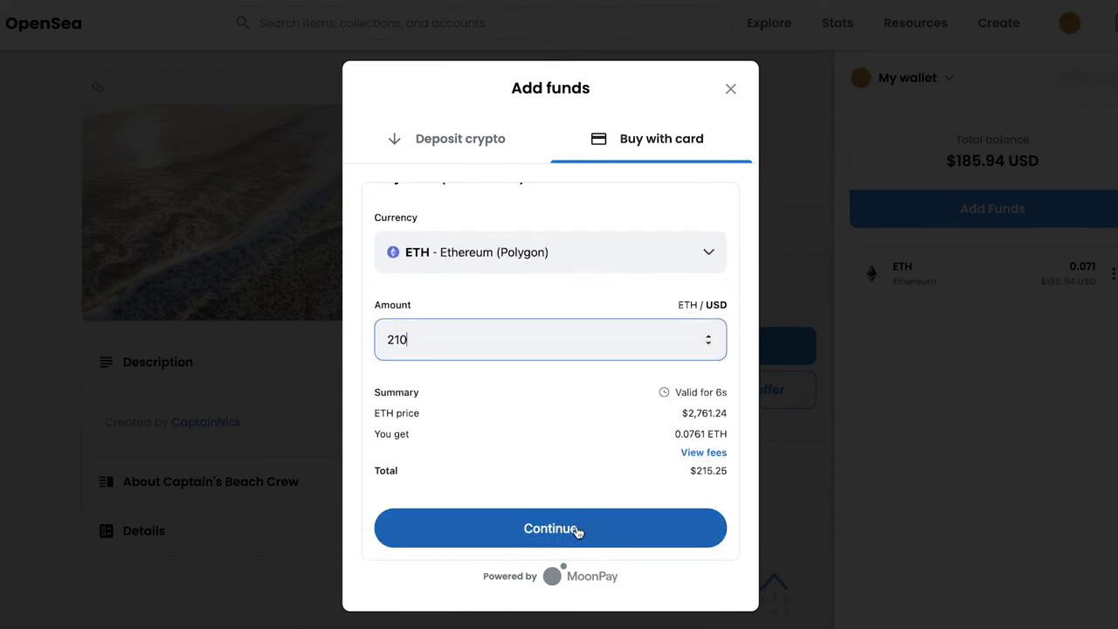
scroll(597, 462, up, 1)
scroll(596, 459, down, 1)
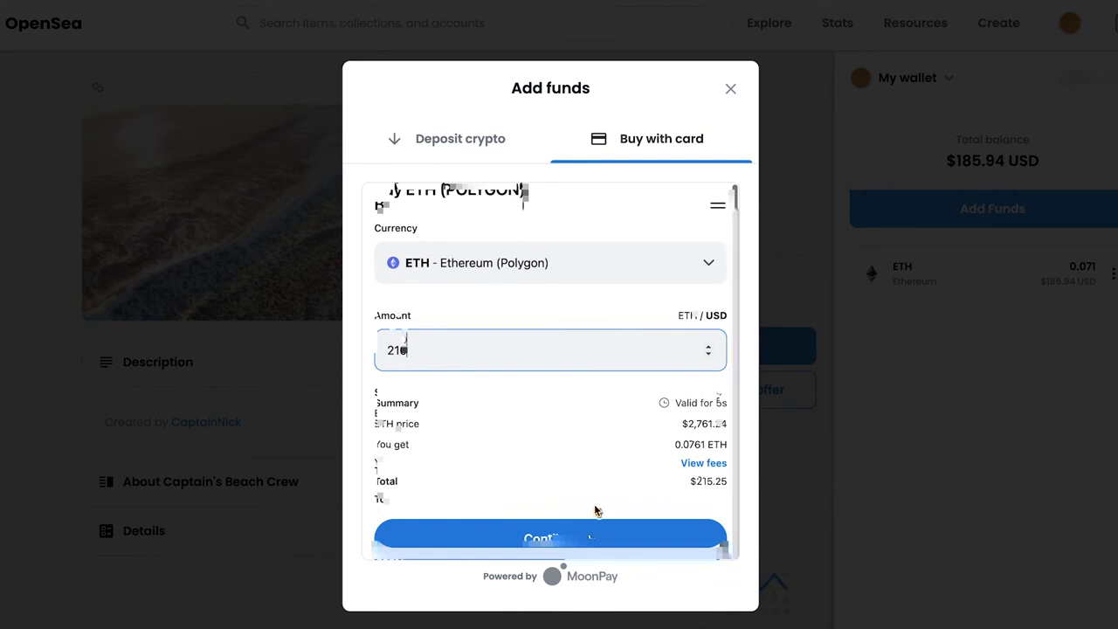
scroll(595, 510, down, 1)
click(589, 533)
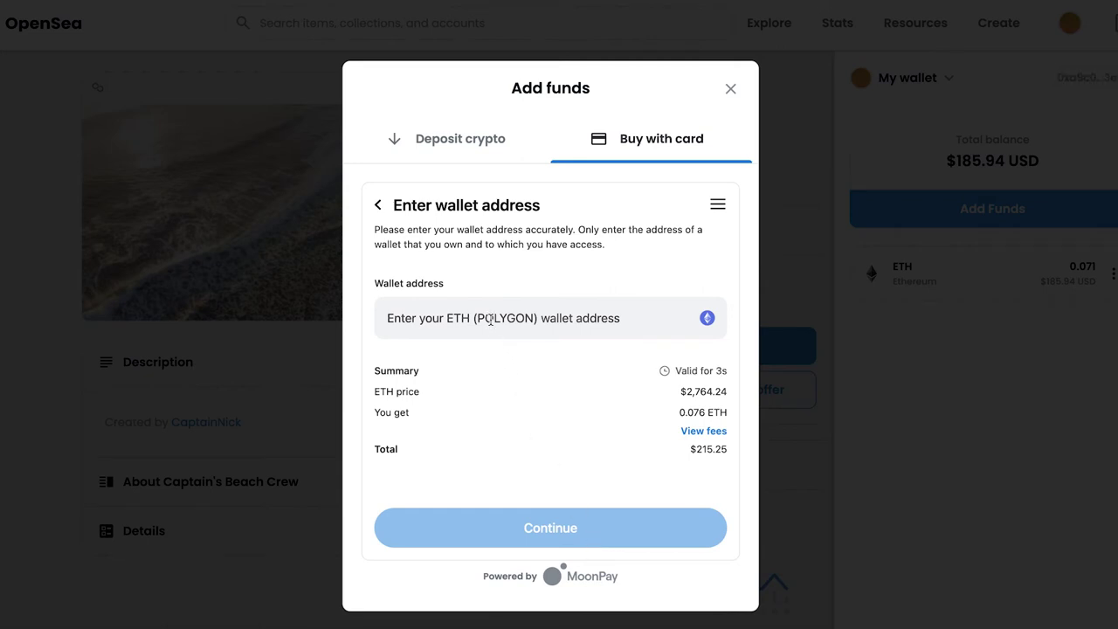
click(1092, 77)
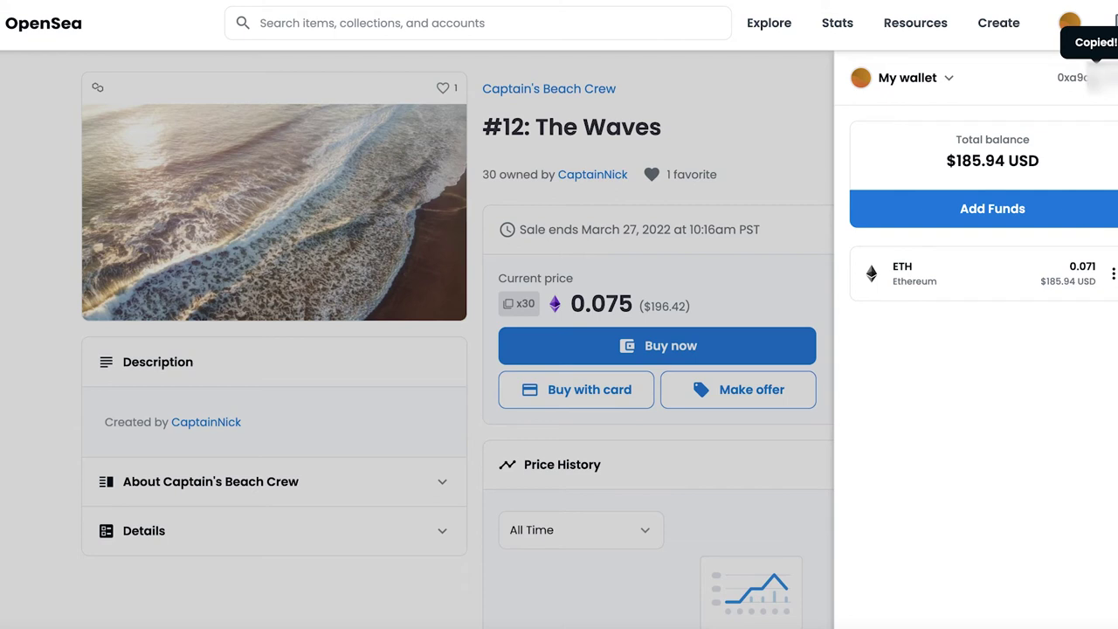
Step: Set up a card purchase of ETH on Polygon with amount 215
click(992, 208)
click(638, 145)
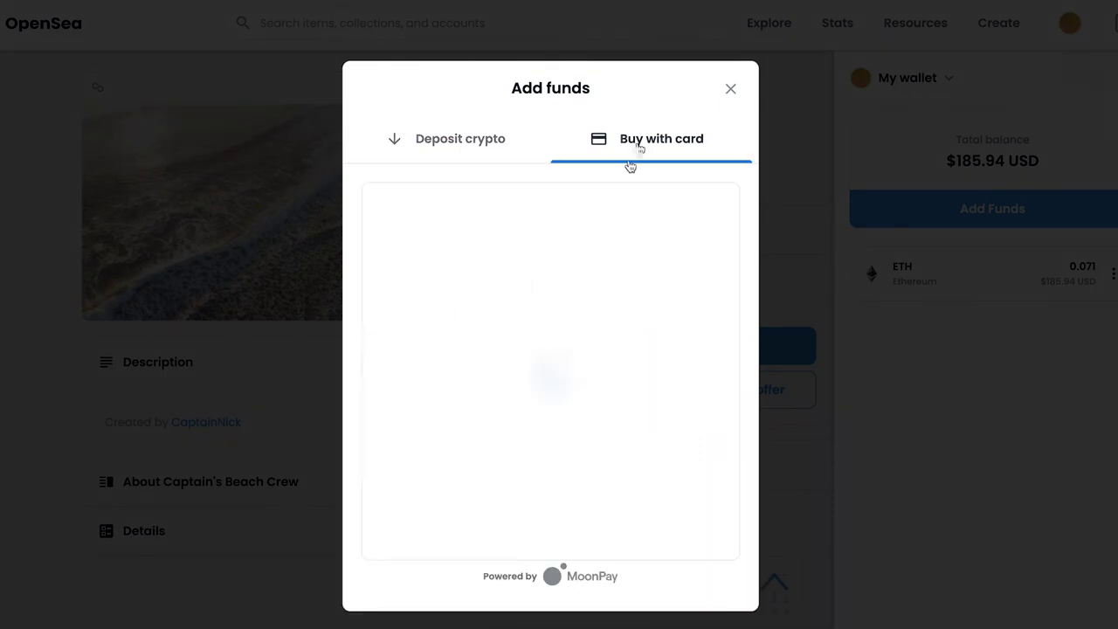
click(527, 292)
text(pol)
click(515, 304)
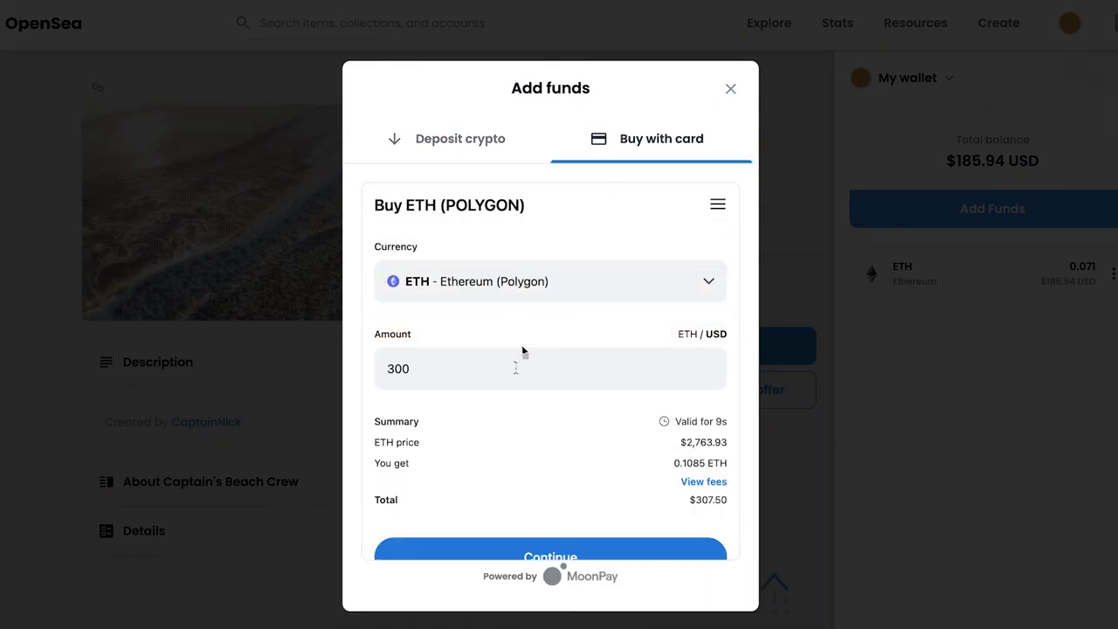
double_click(522, 367)
text(215)
Step: Proceed past the wallet address, accept MoonPay's terms, and place the purchase
scroll(574, 454, down, 1)
click(572, 538)
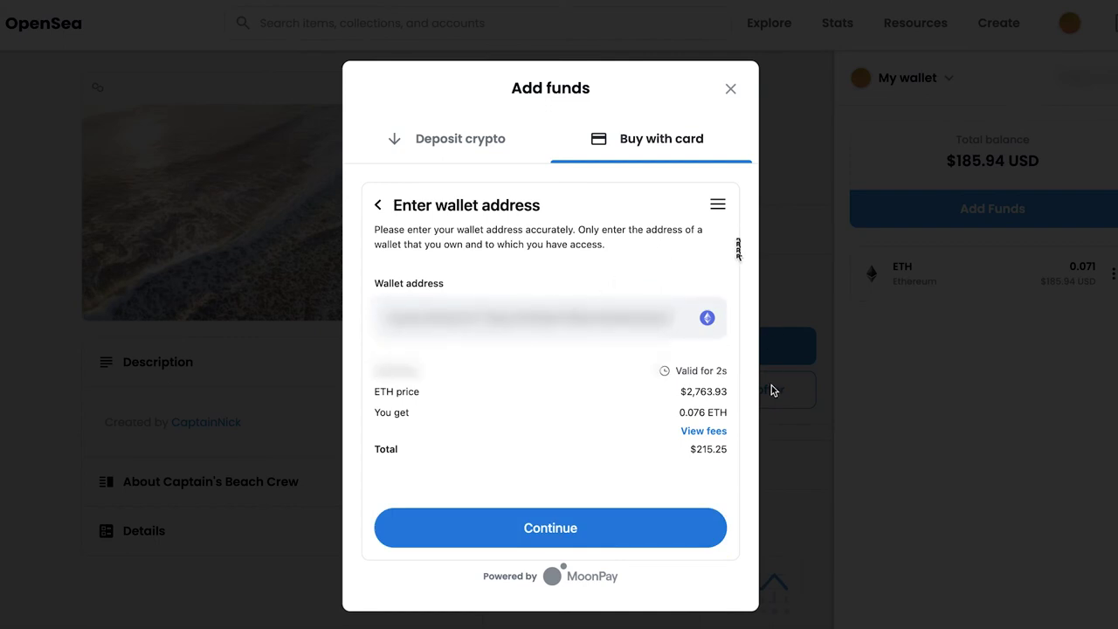
click(593, 529)
click(491, 458)
scroll(491, 458, down, 1)
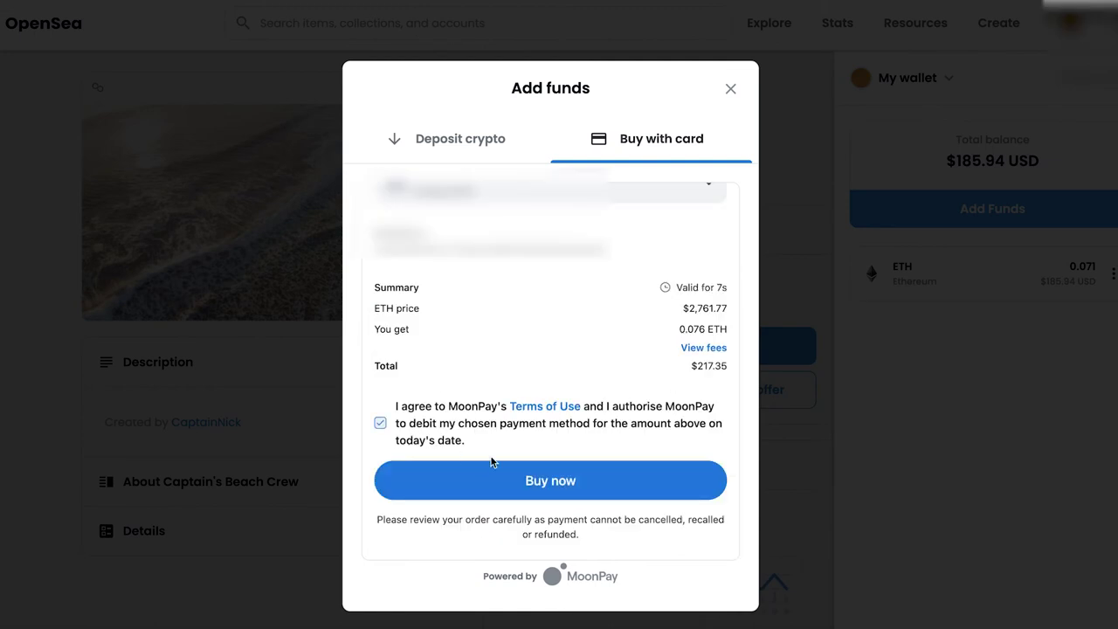
click(527, 491)
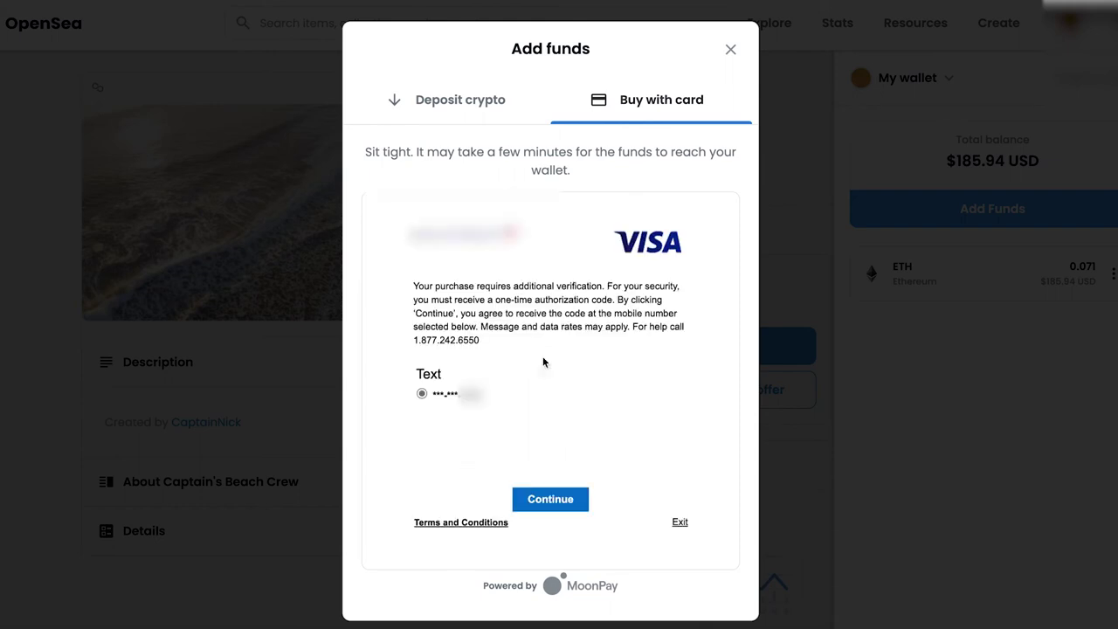
Step: Verify the Visa card payment with the one-time code sent by phone
click(554, 499)
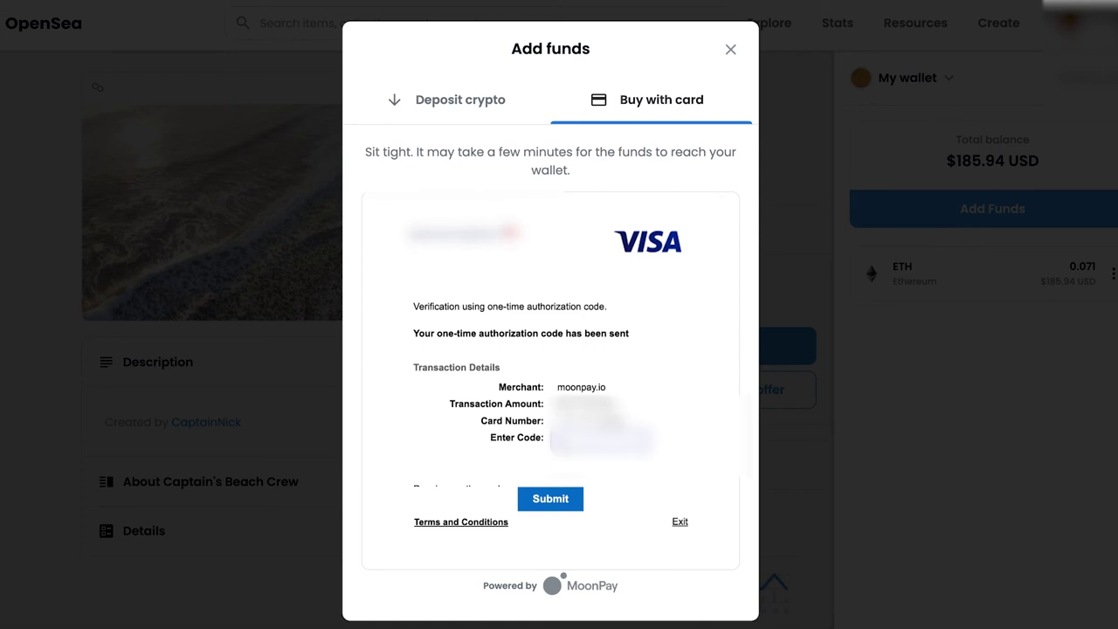
key(Return)
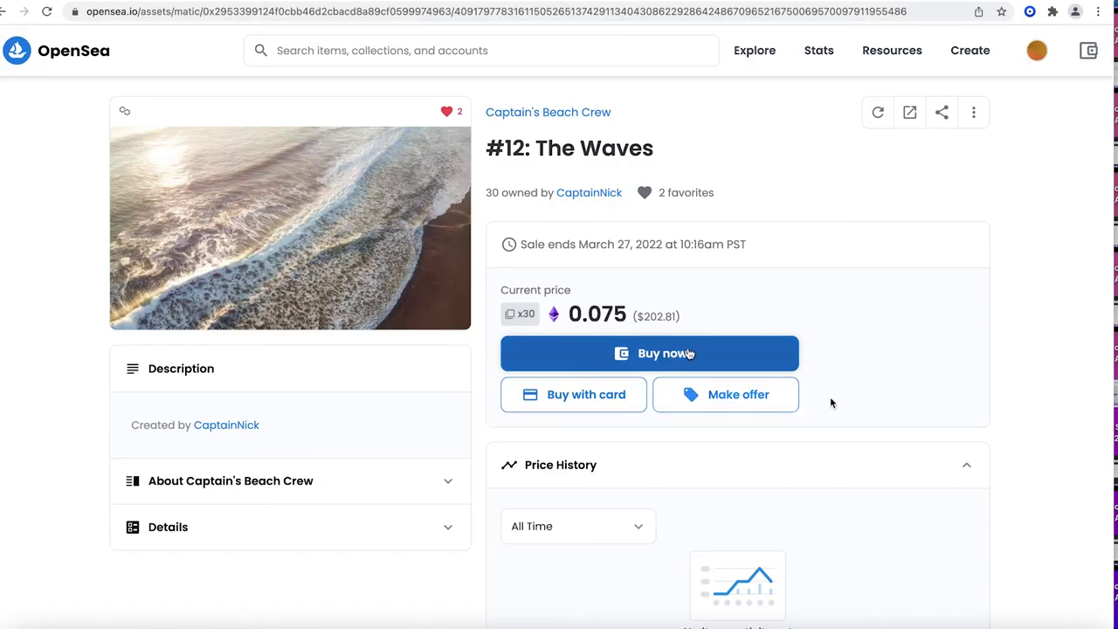
Step: Check out #12: The Waves, acknowledging the unreviewed collection, unlocking currency and signing in the wallet
click(690, 354)
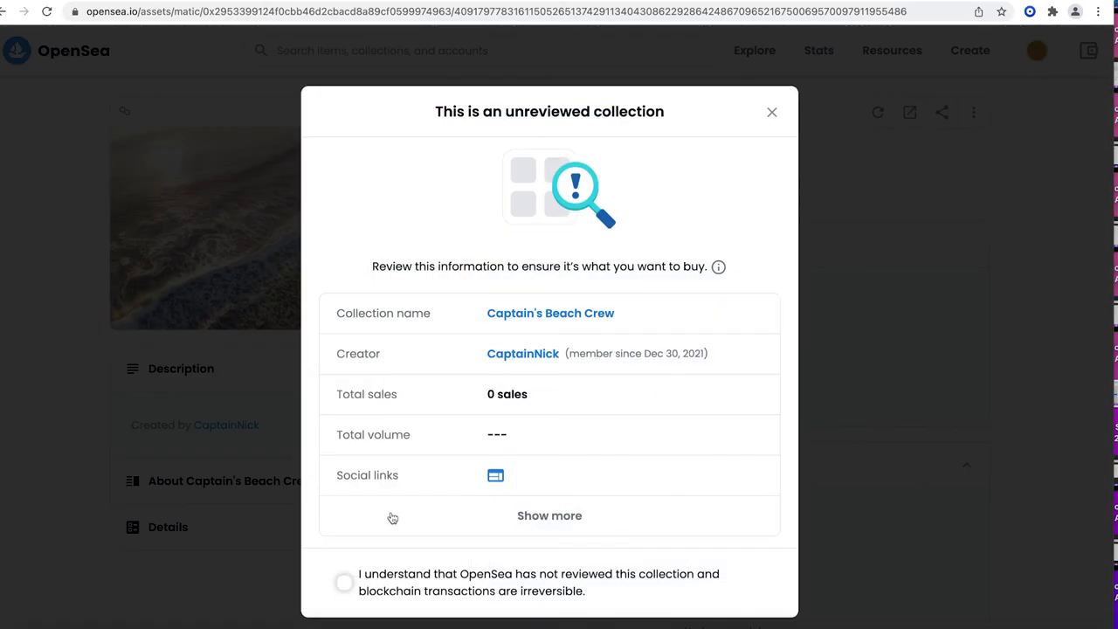
click(343, 585)
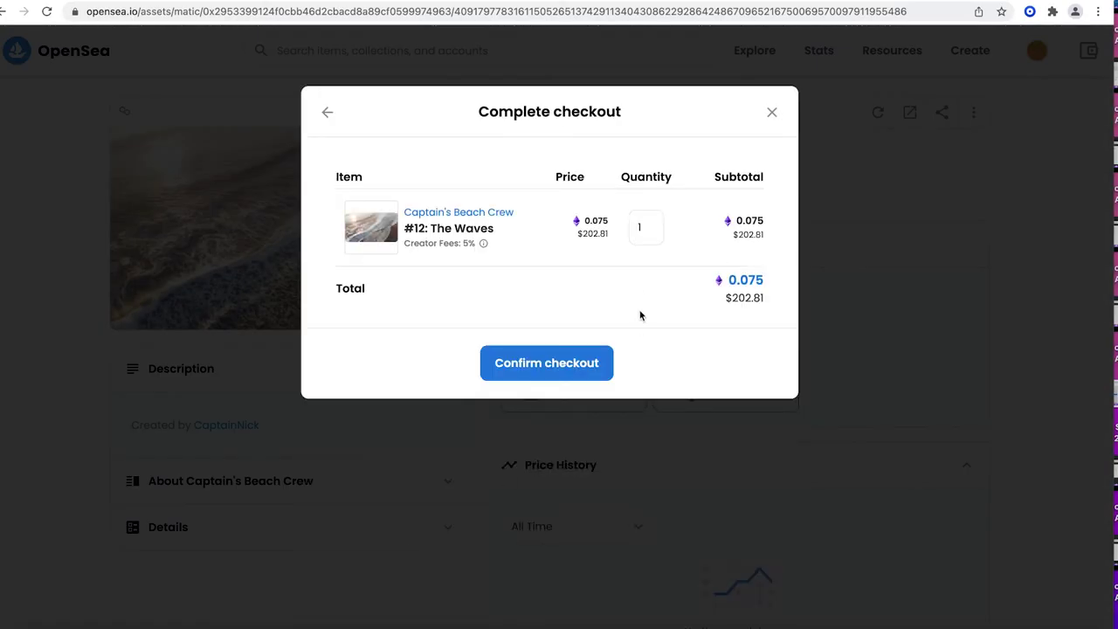
click(578, 368)
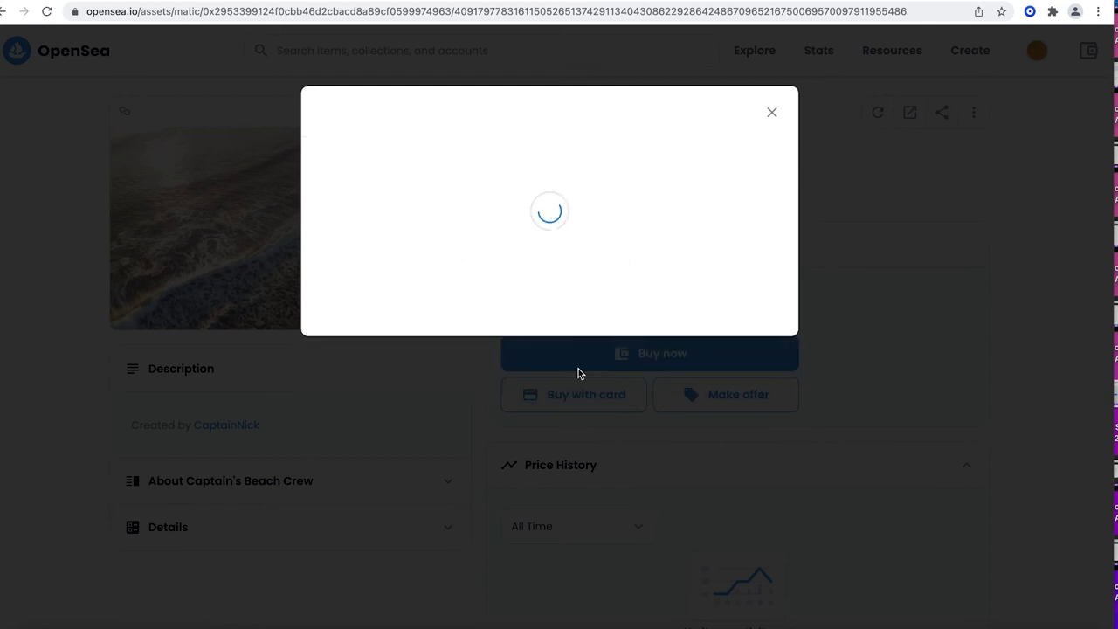
click(387, 308)
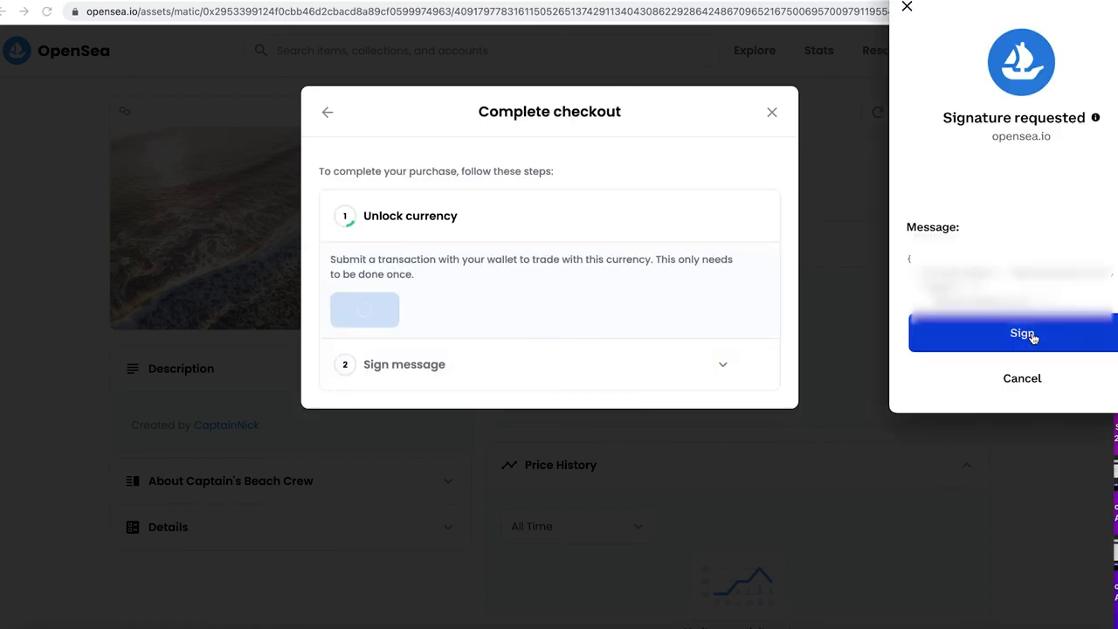
click(1029, 333)
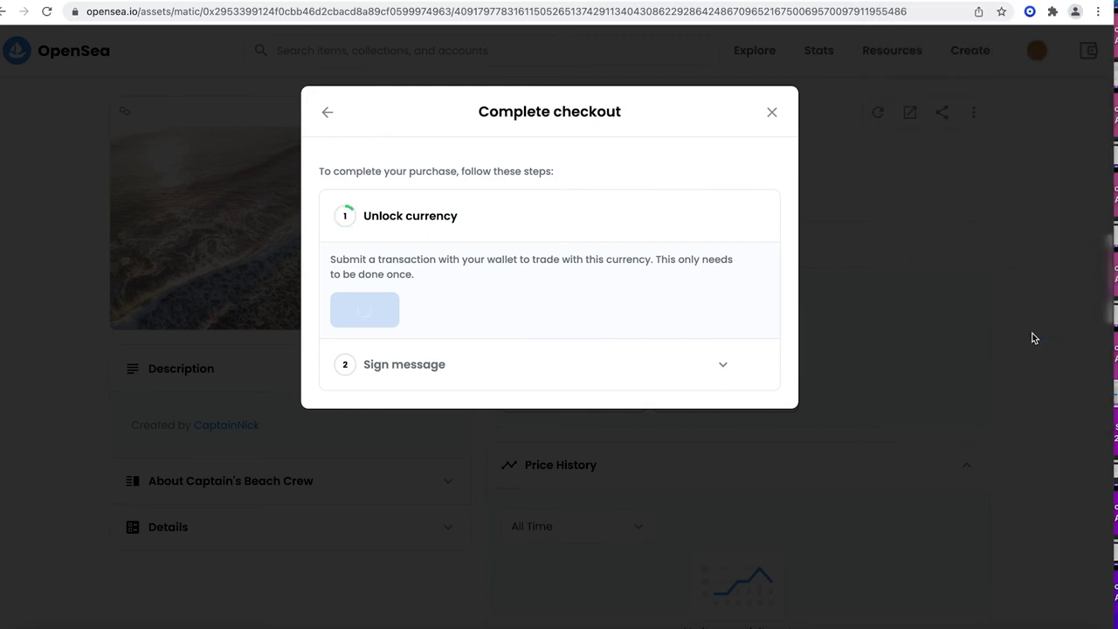